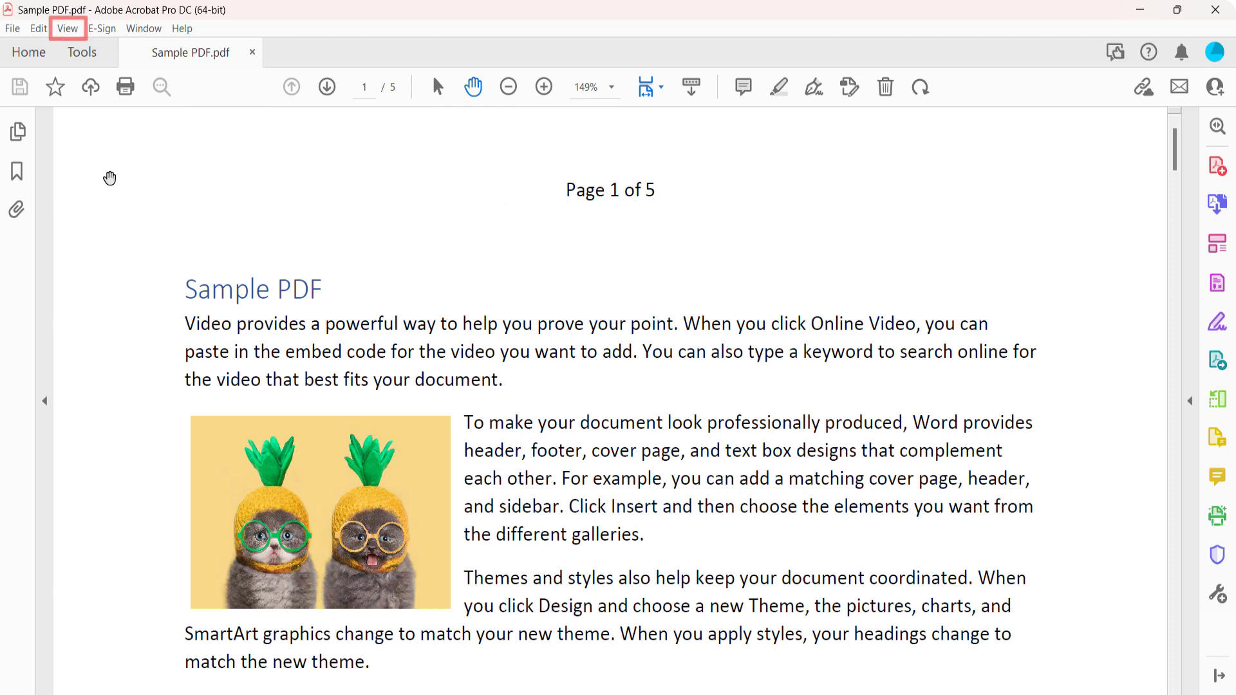
Switch Sample PDF to Full Screen Mode from the View menu.
left_click(69, 29)
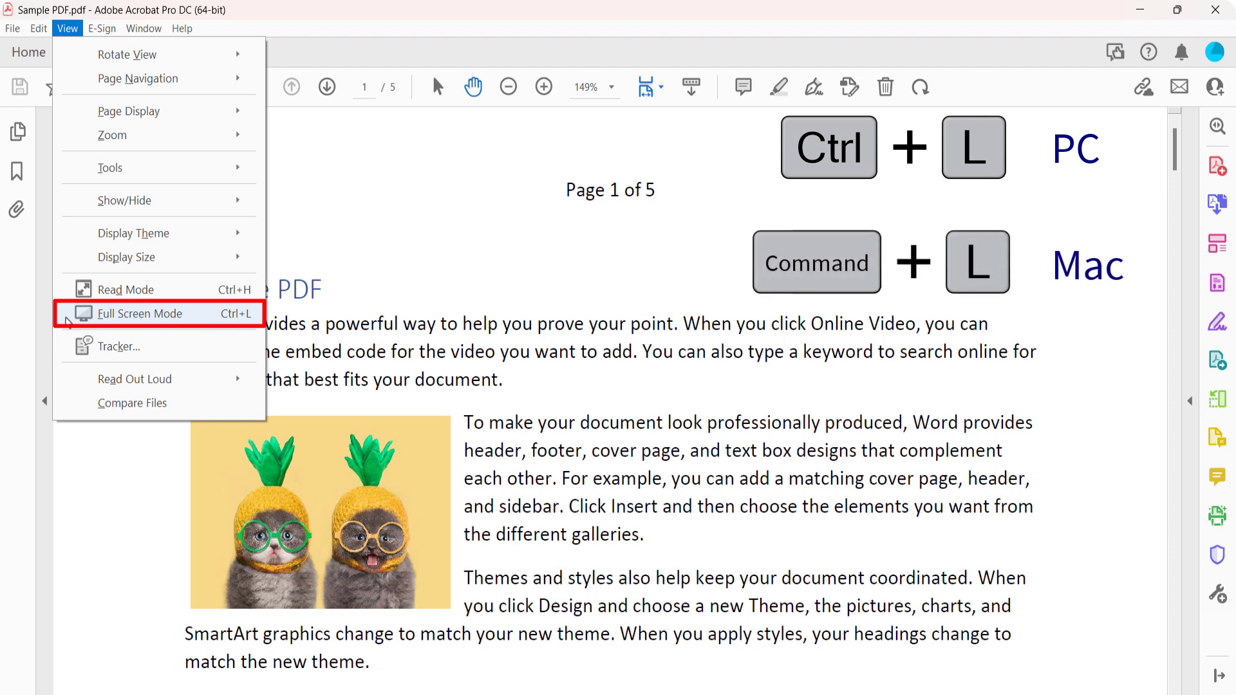
left_click(66, 320)
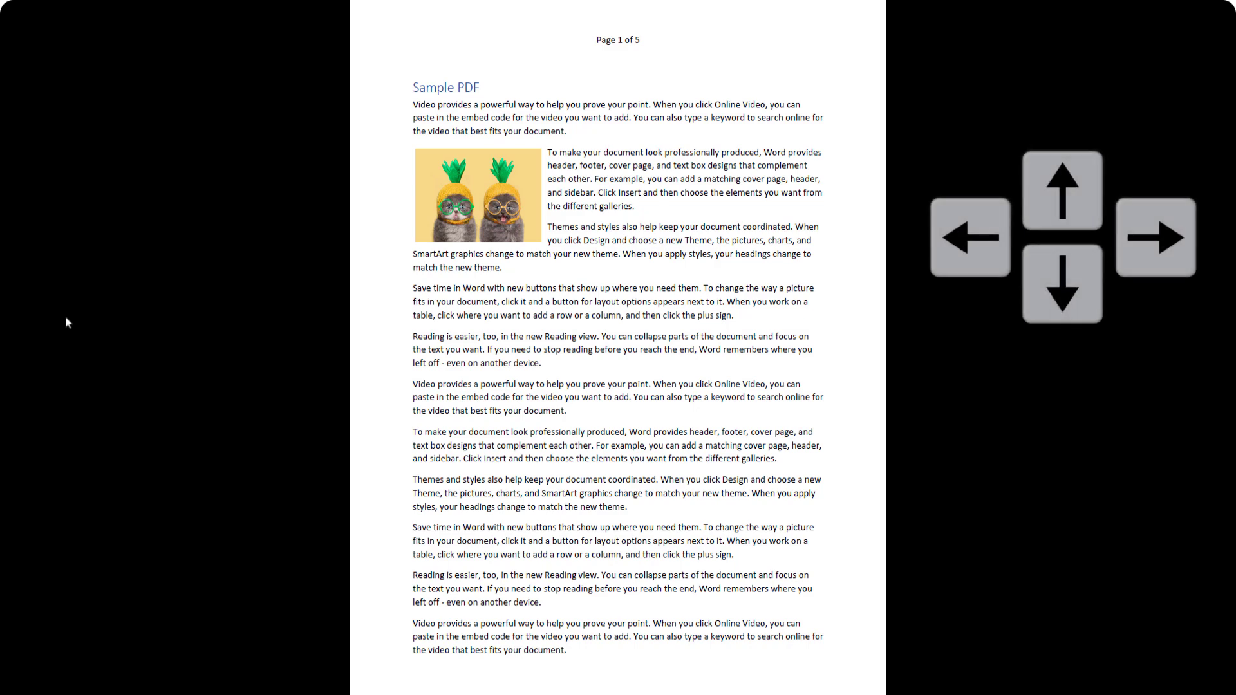
Advance to page 3, zoom in and back out, then exit full screen with Esc.
key("Right")
key("Right")
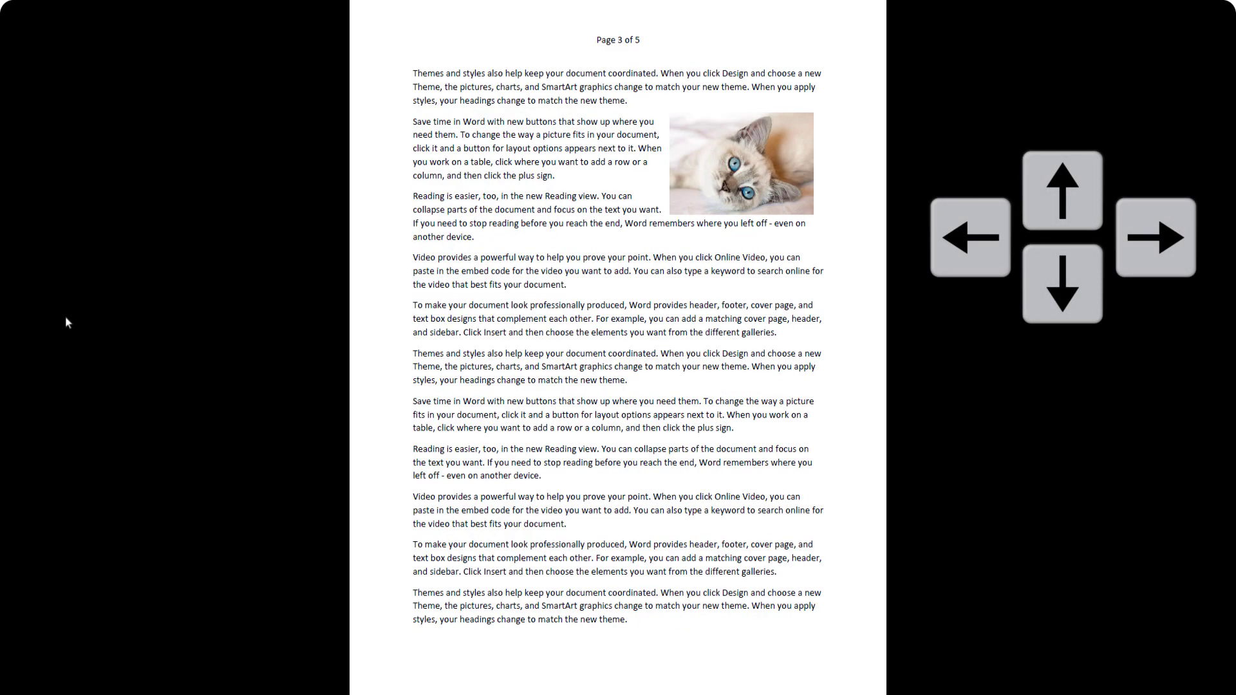
key("Right")
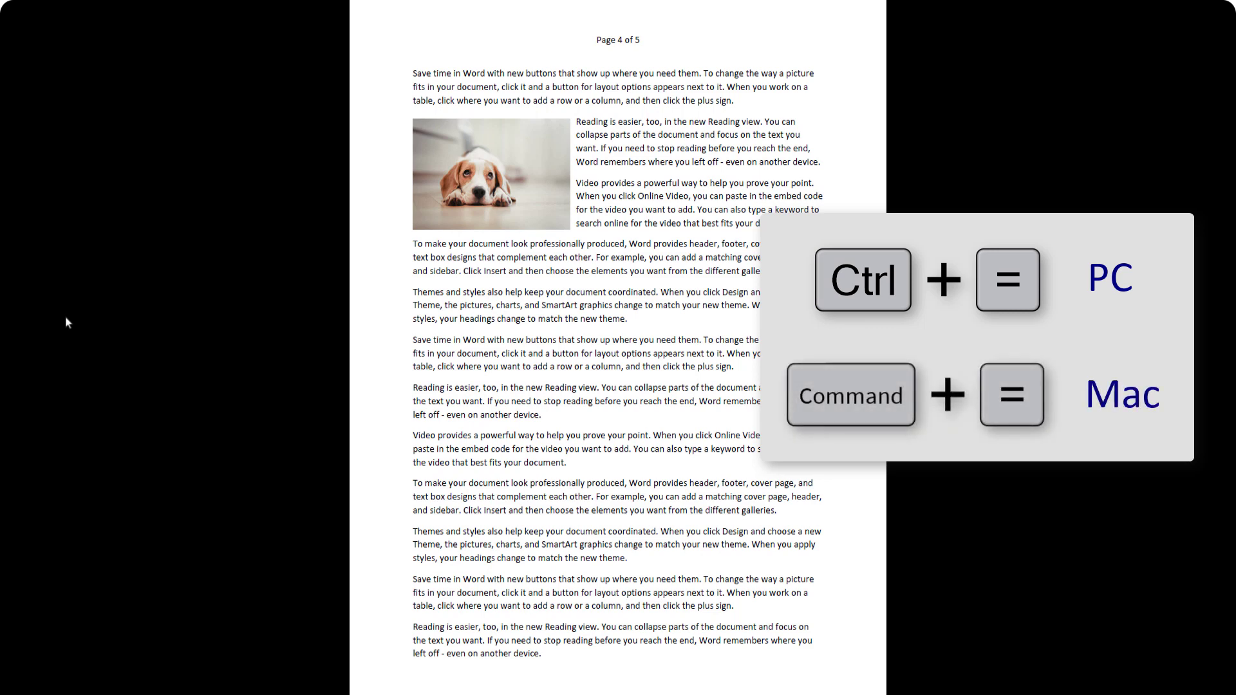
key("ctrl+equal")
key("ctrl+equal")
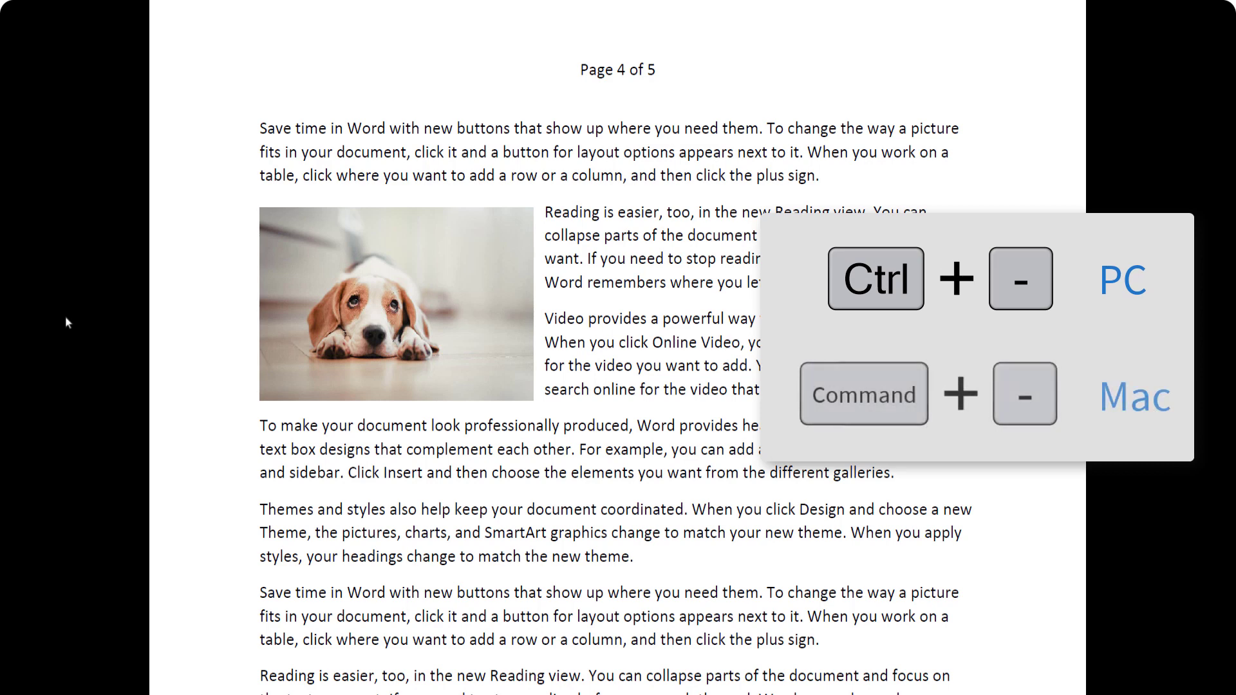
key("ctrl+minus")
key("ctrl+minus")
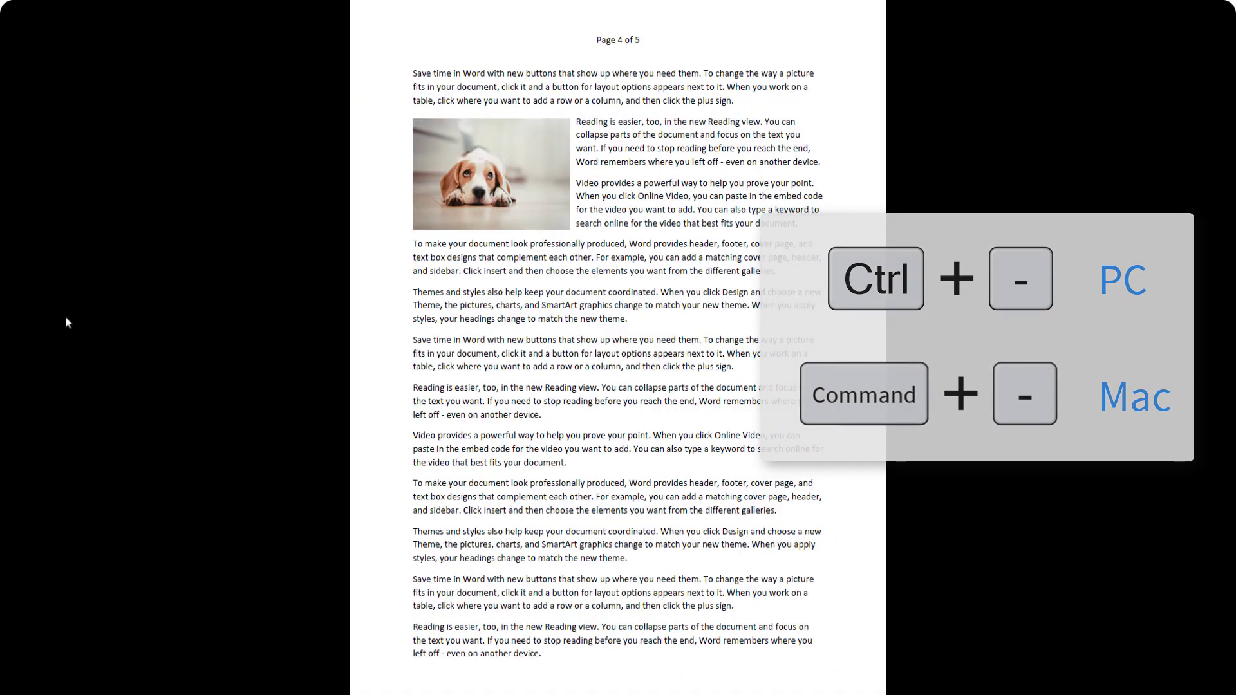
key("Escape")
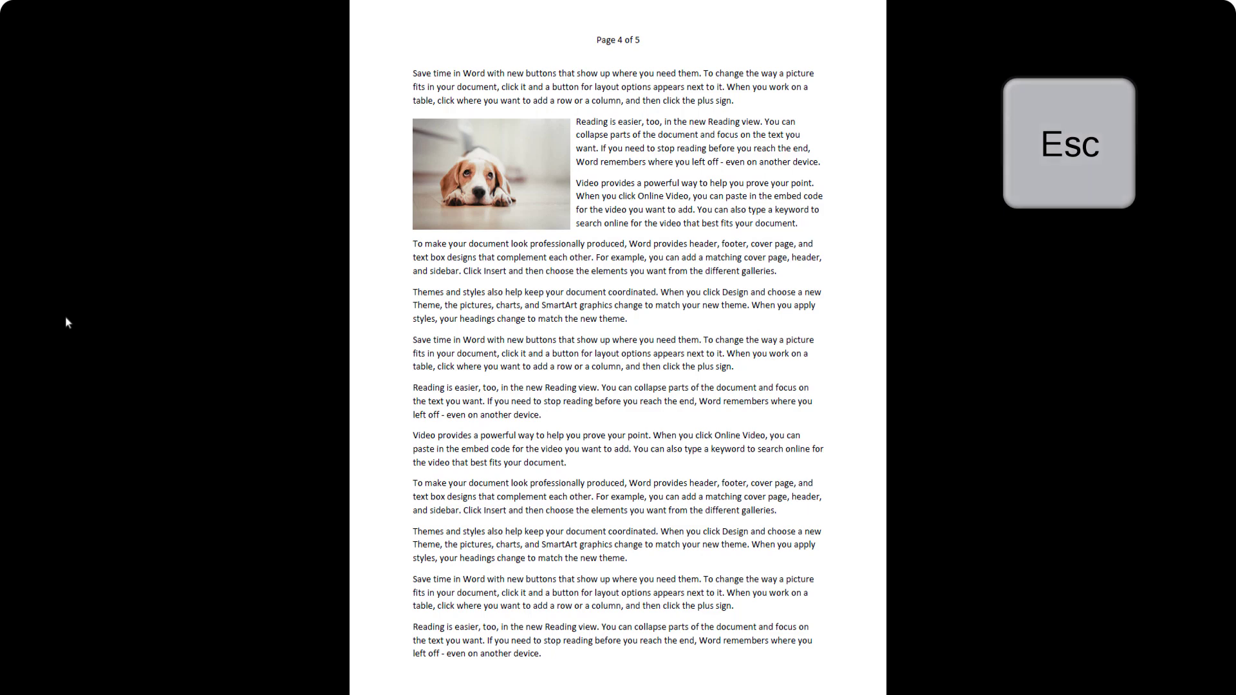
key("Escape")
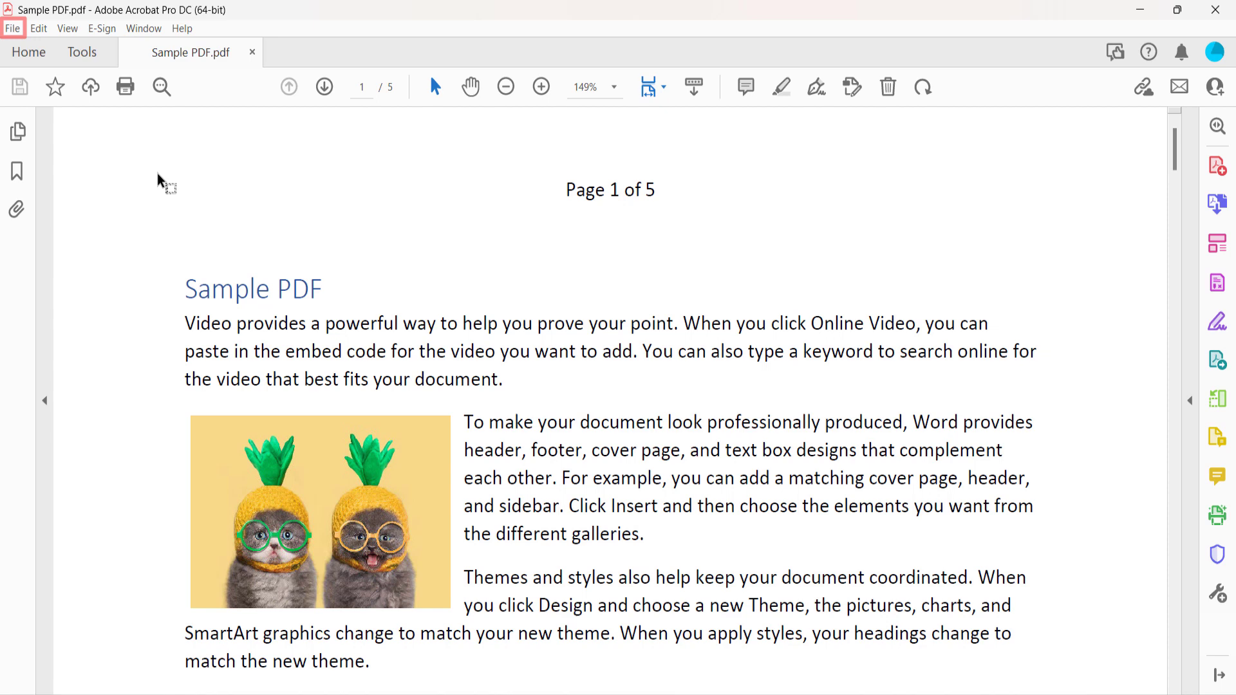
Bring up the Document Properties dialog for Sample PDF via File > Properties.
left_click(14, 29)
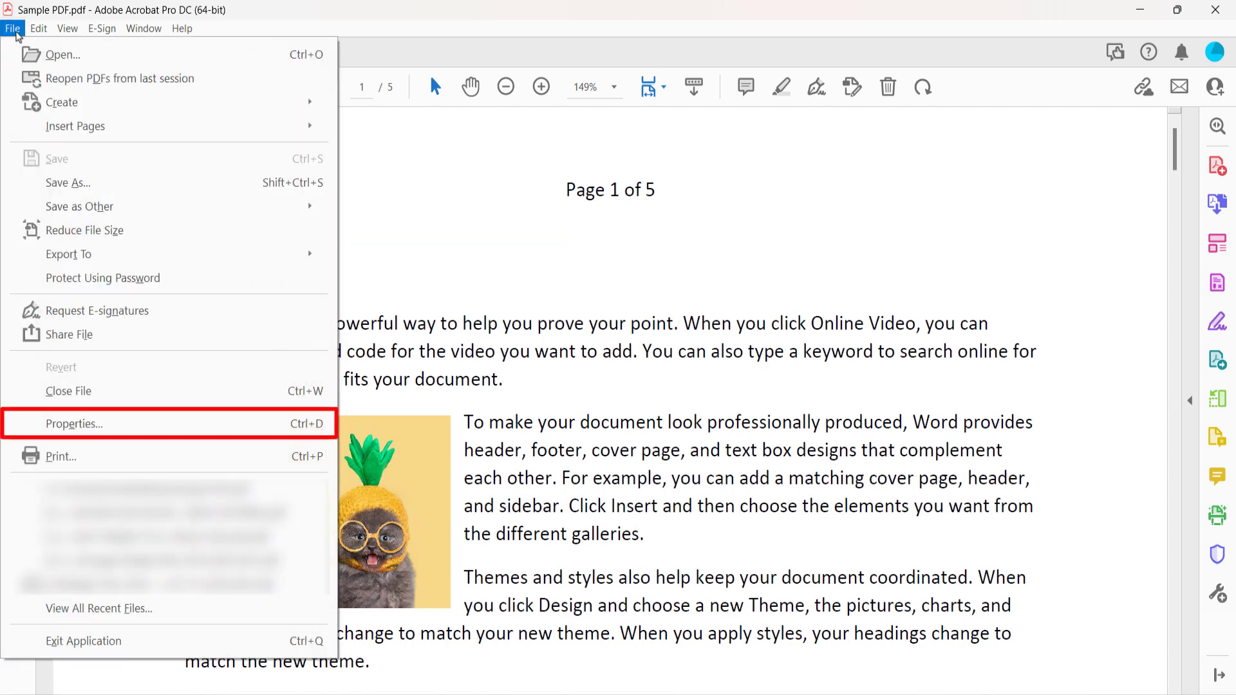
left_click(64, 425)
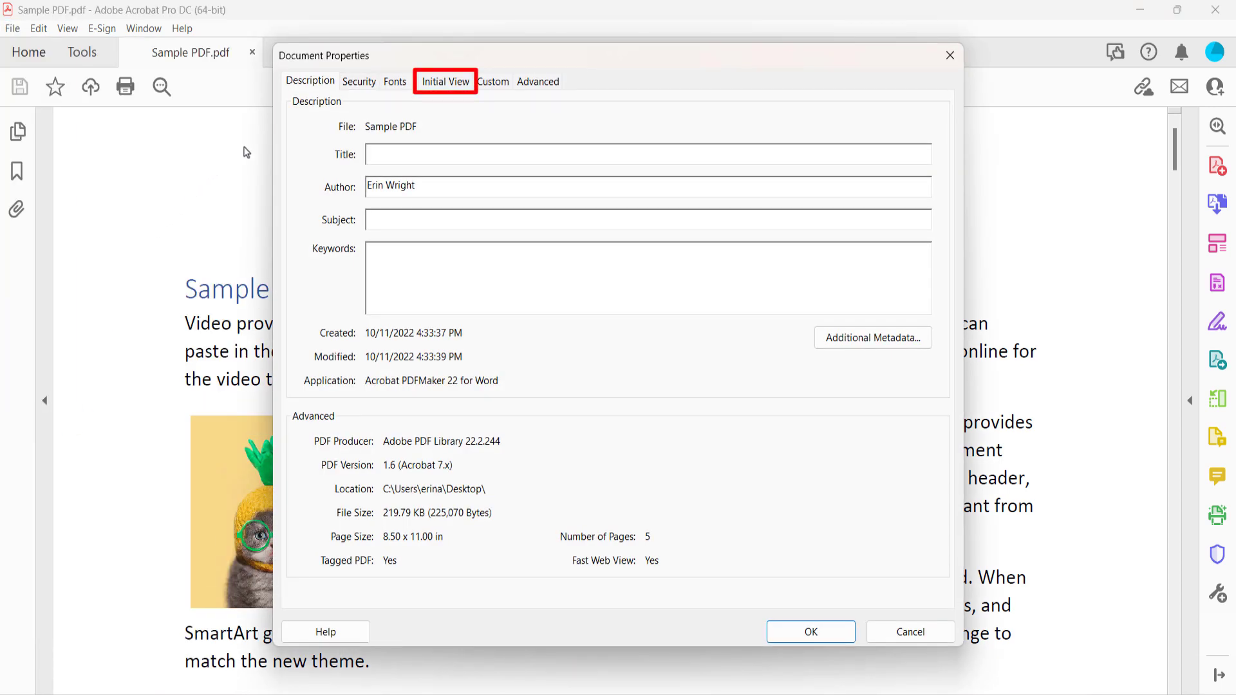
On Initial View, set Open to page 3 with Open in Full Screen mode checked, and apply.
left_click(431, 85)
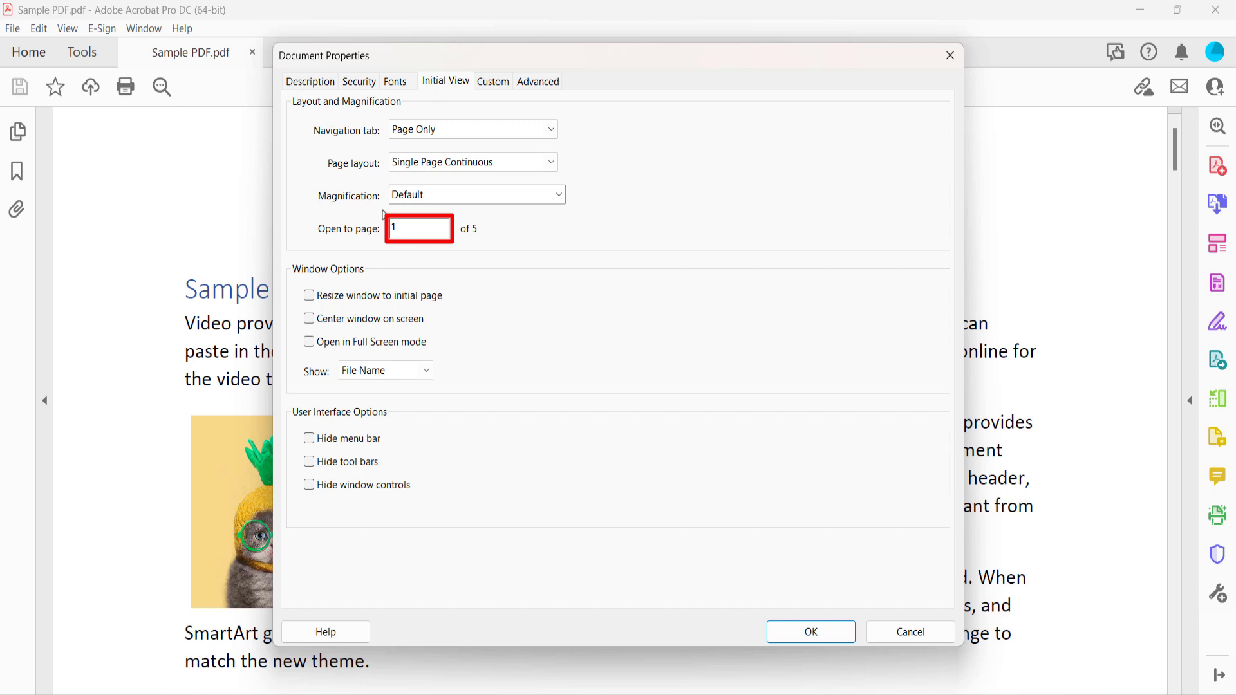
double_click(407, 228)
type("3")
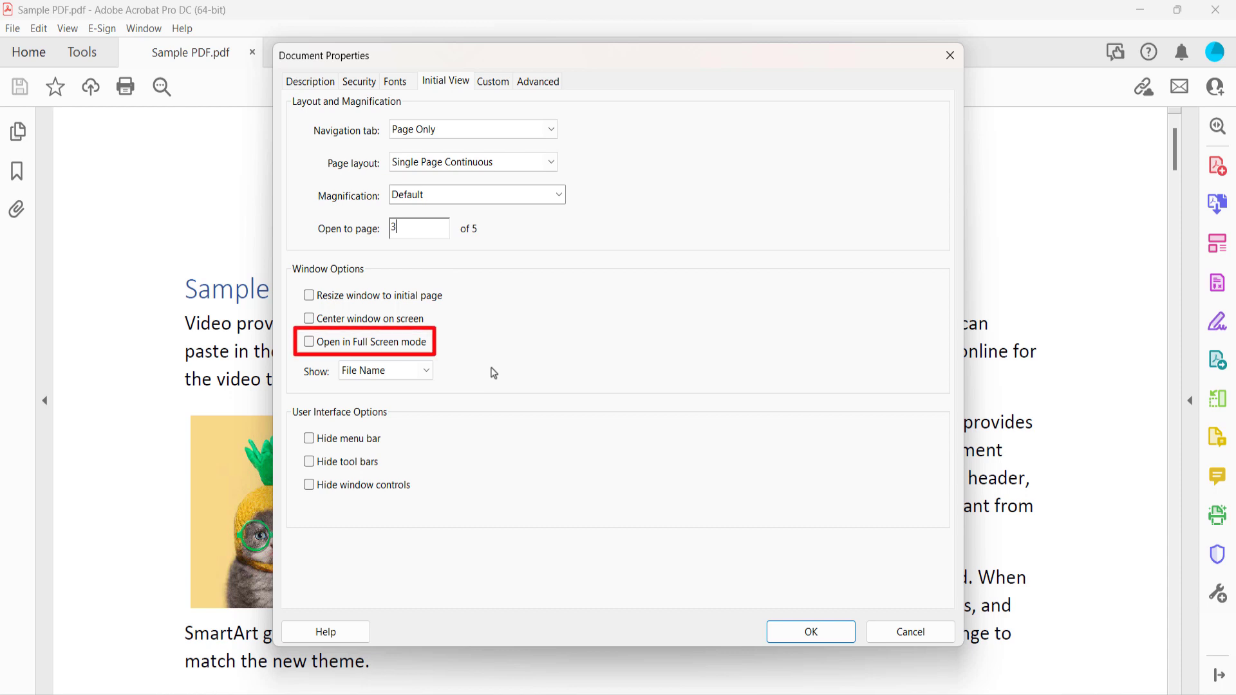
left_click(309, 343)
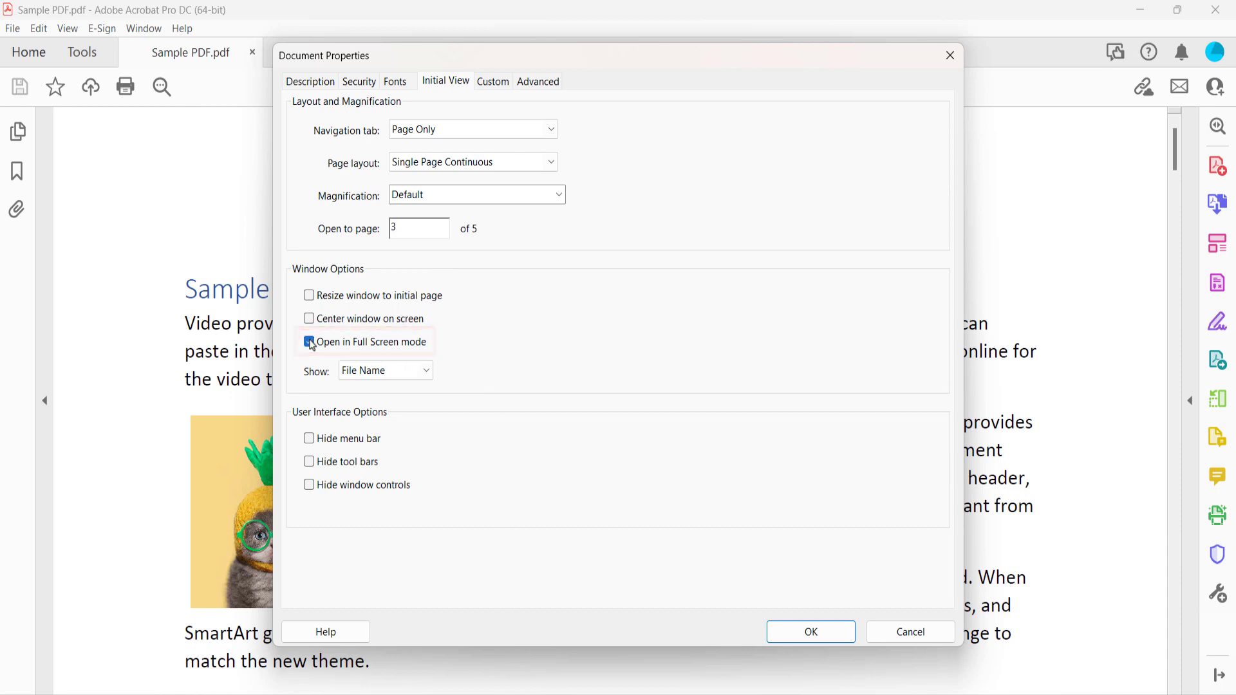
left_click(781, 629)
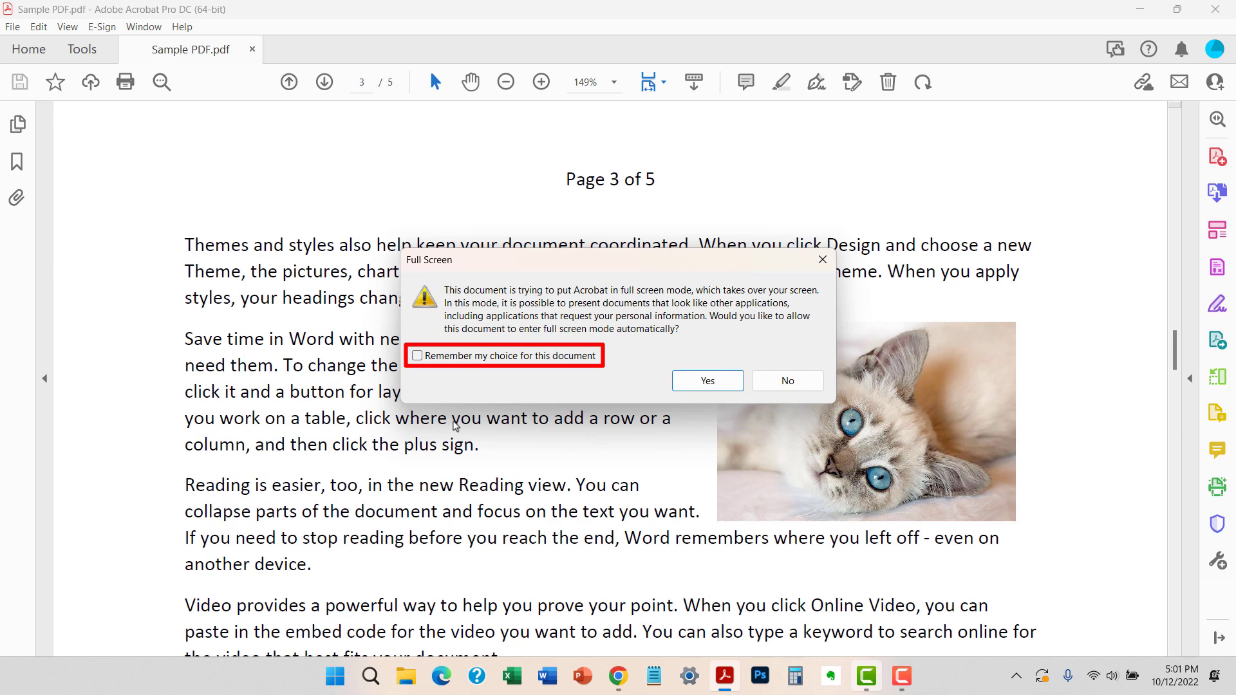
Remember the full-screen choice for this document and allow it with Yes.
left_click(417, 356)
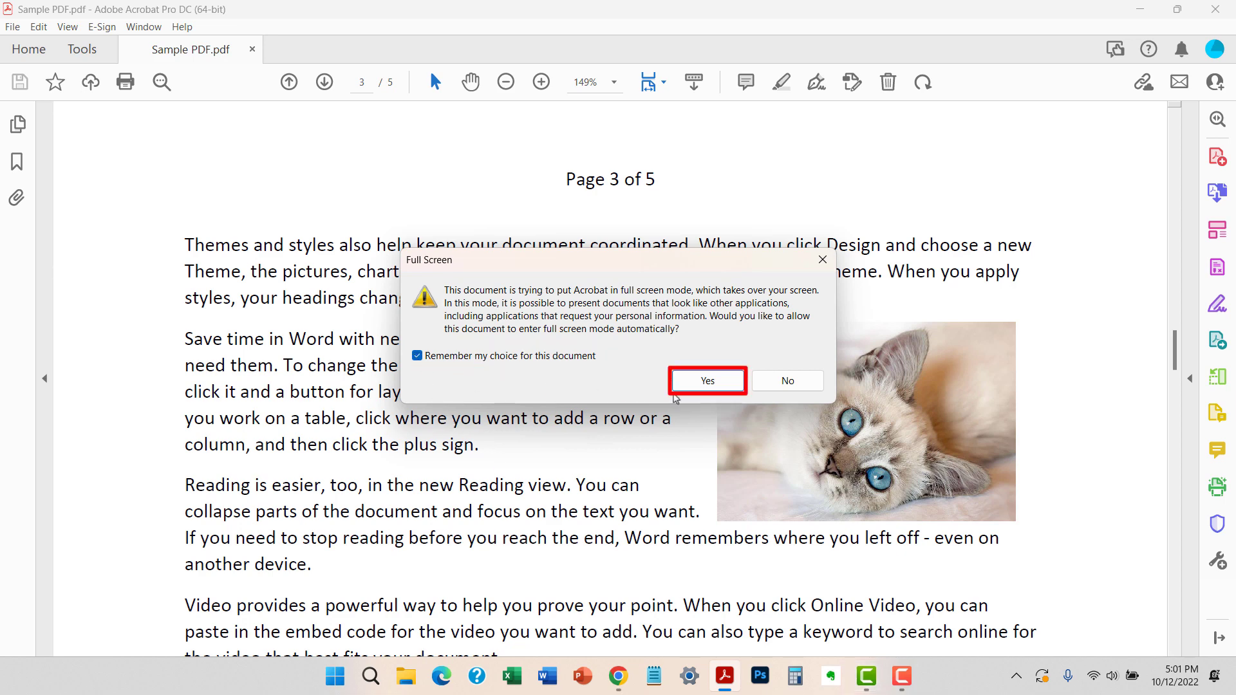
left_click(708, 381)
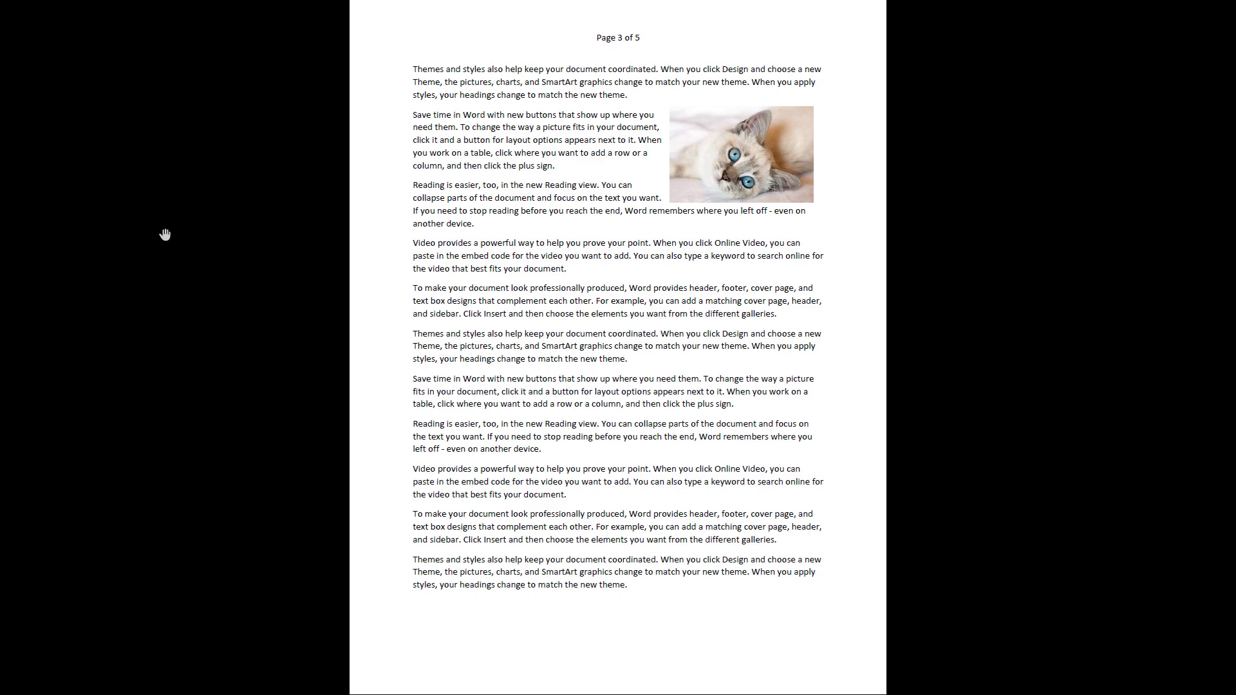
Page forward from page 3 to page 5, then back to page 3 with the arrow keys.
key("Right")
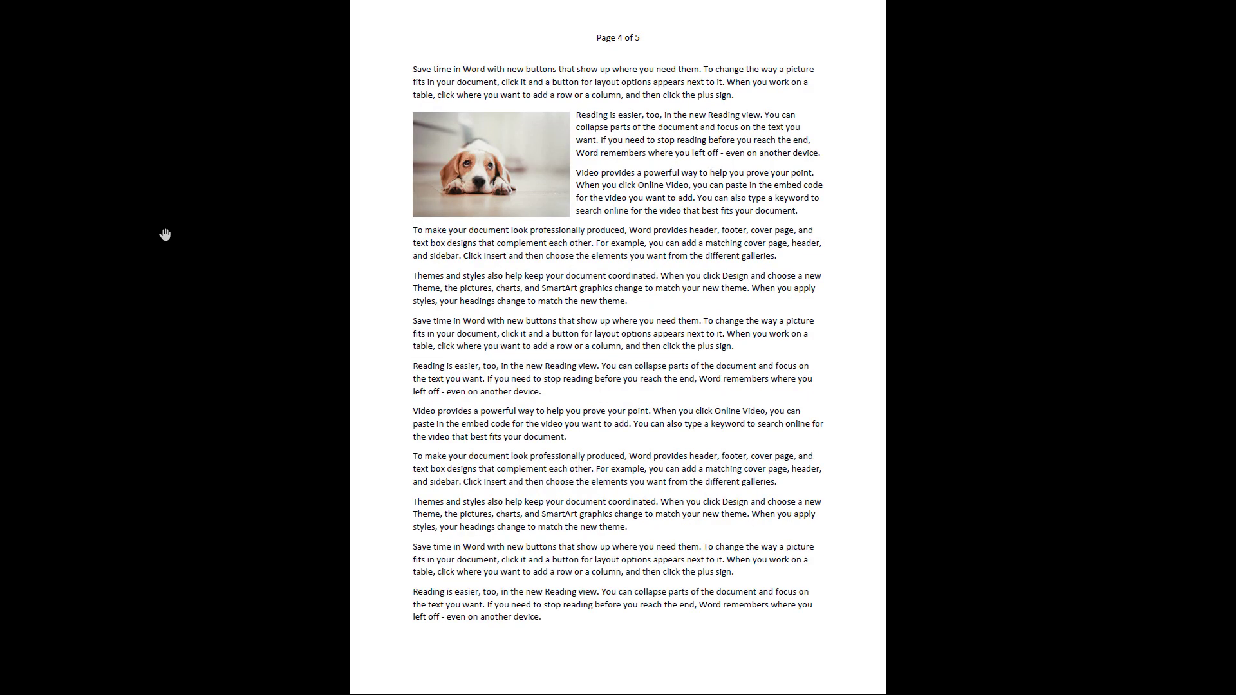
key("Right")
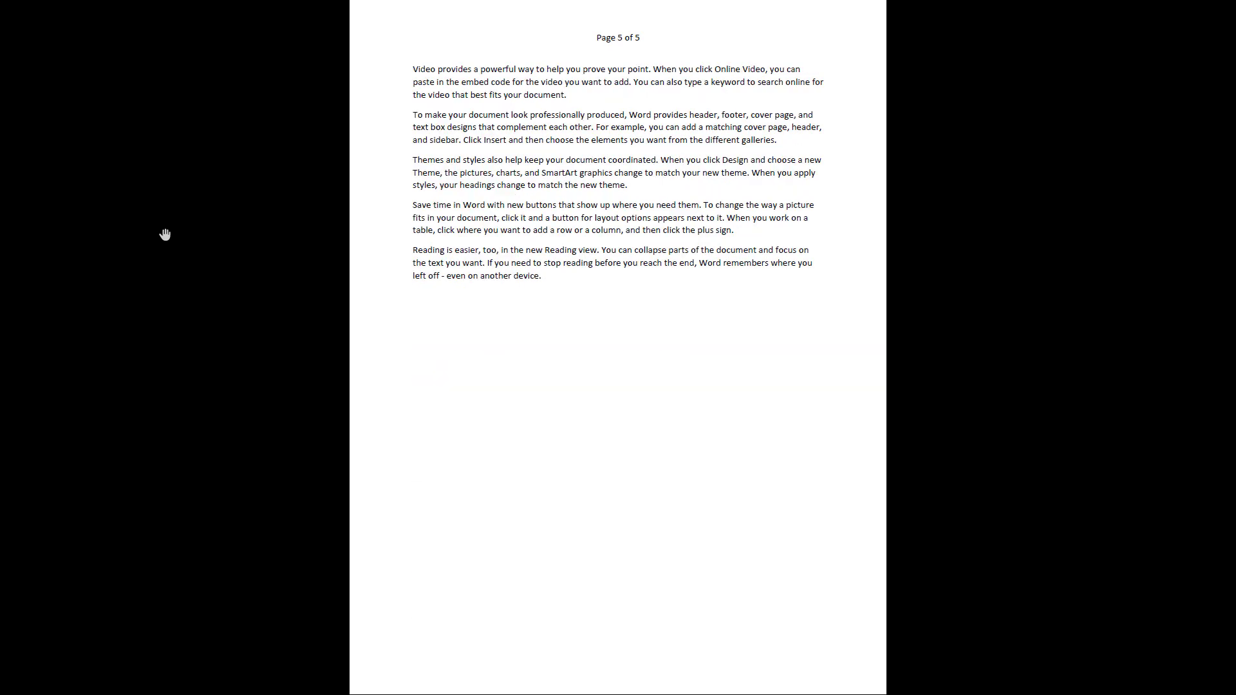
key("Left")
key("Left")
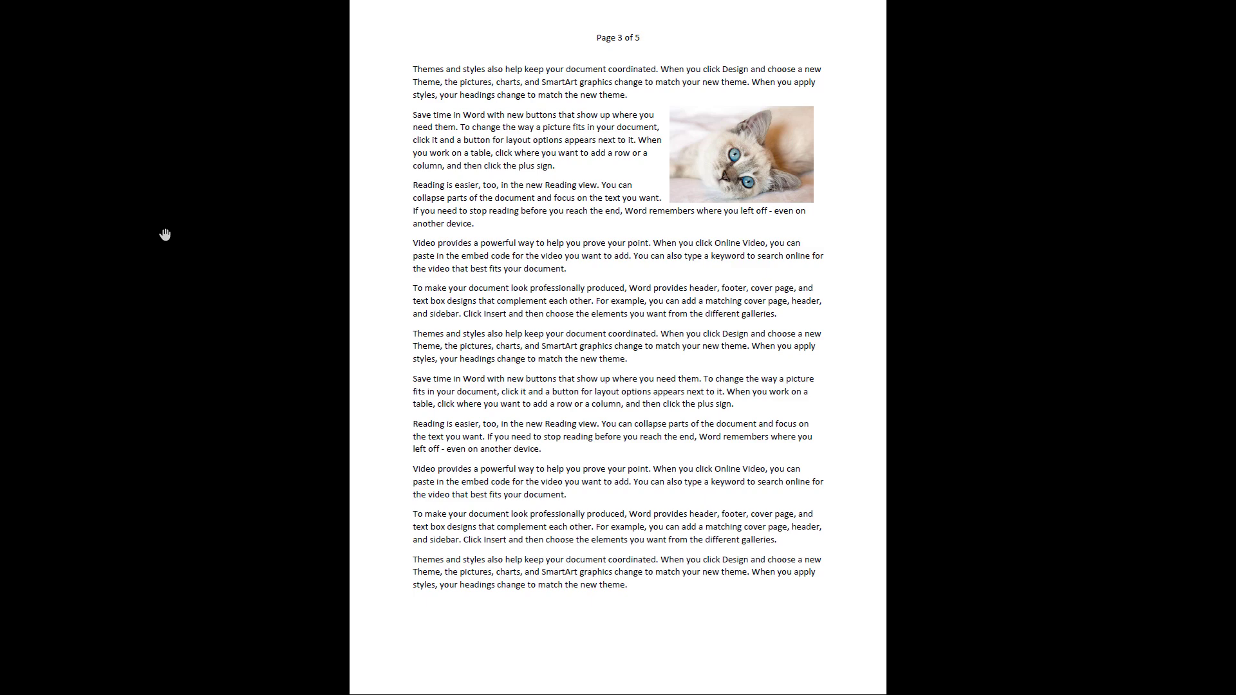
key("Left")
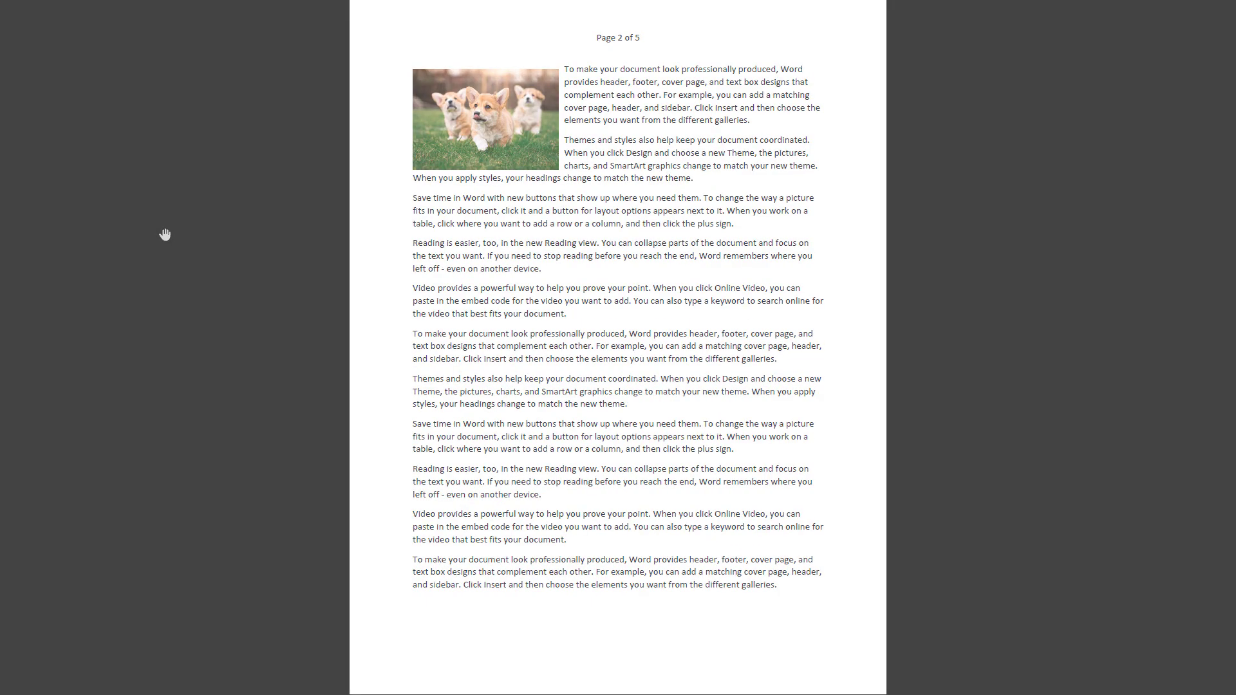